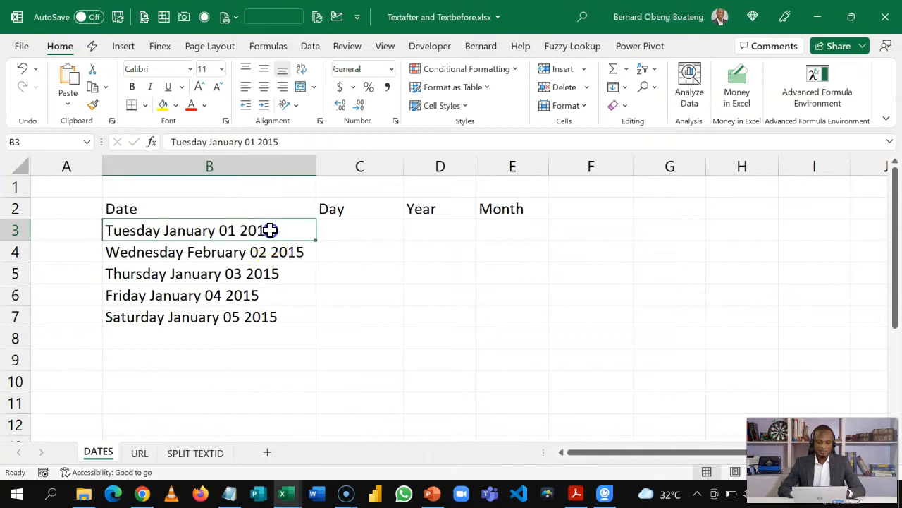
Review the dates in column B and select the first Day cell, C3
key(shift+Down)
key(shift+Down)
key(shift+Down)
key(shift+Down)
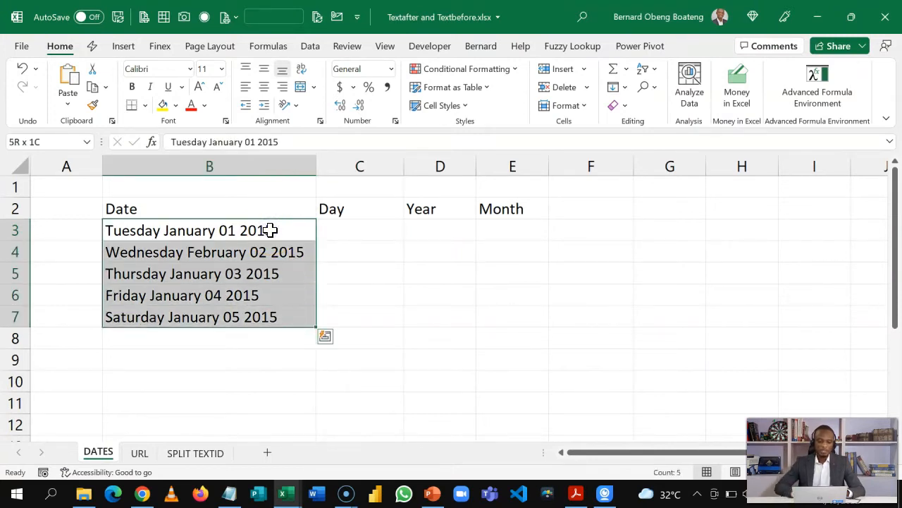
click(235, 246)
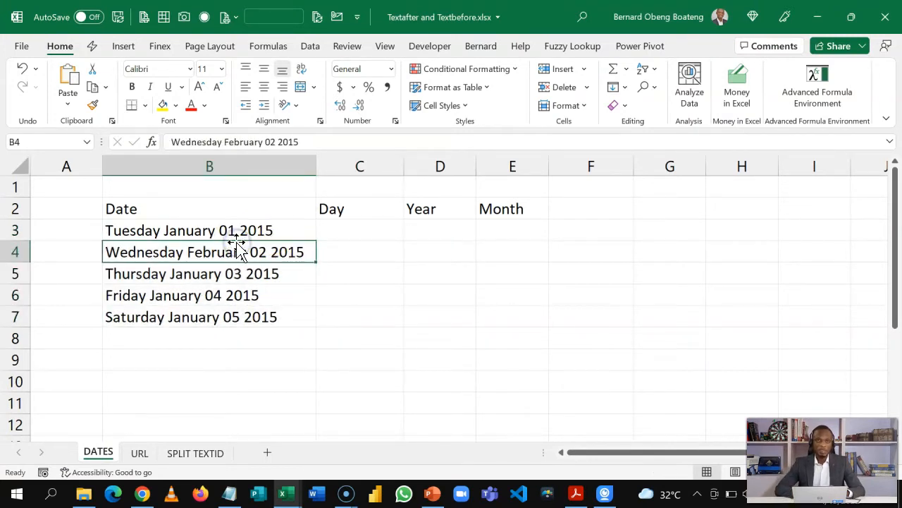
click(337, 228)
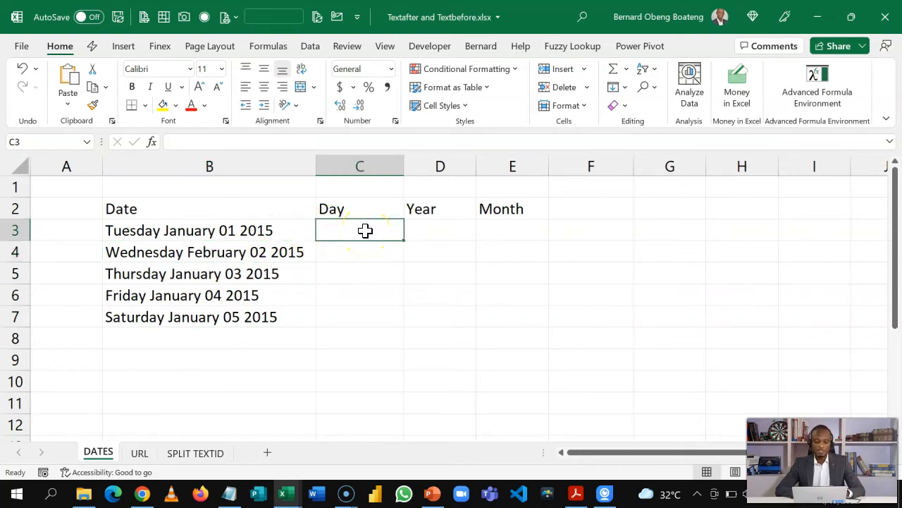
click(430, 232)
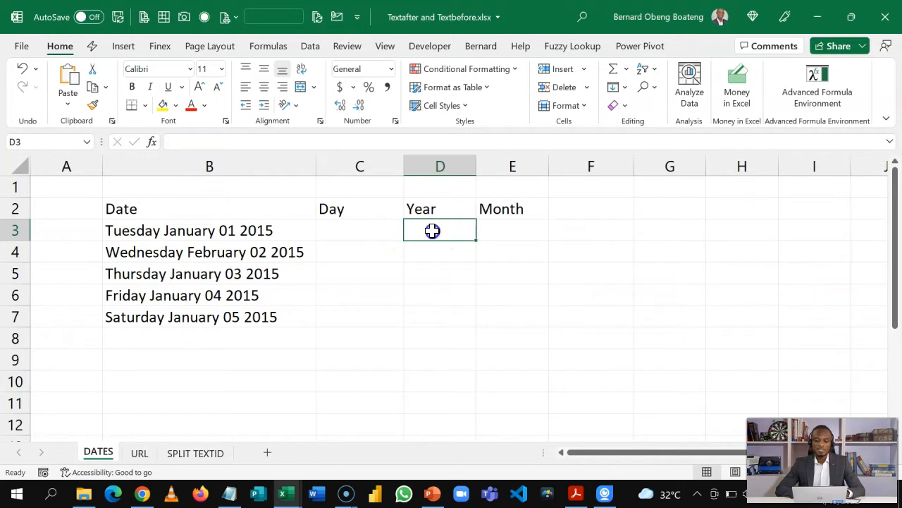
click(508, 232)
click(368, 232)
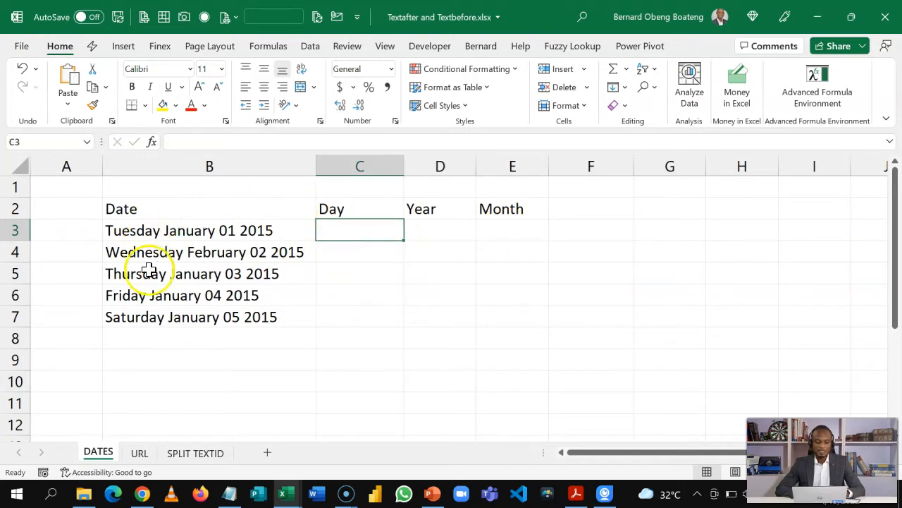
Enter =TEXTBEFORE(B3," ",1) in C3 so it shows the weekday Tuesday
text(=)
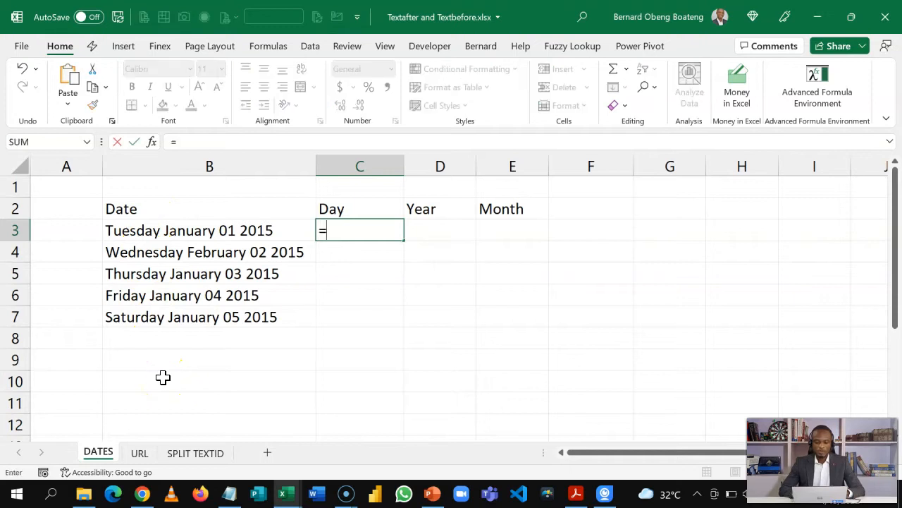
text(tex)
key(Down)
key(Down)
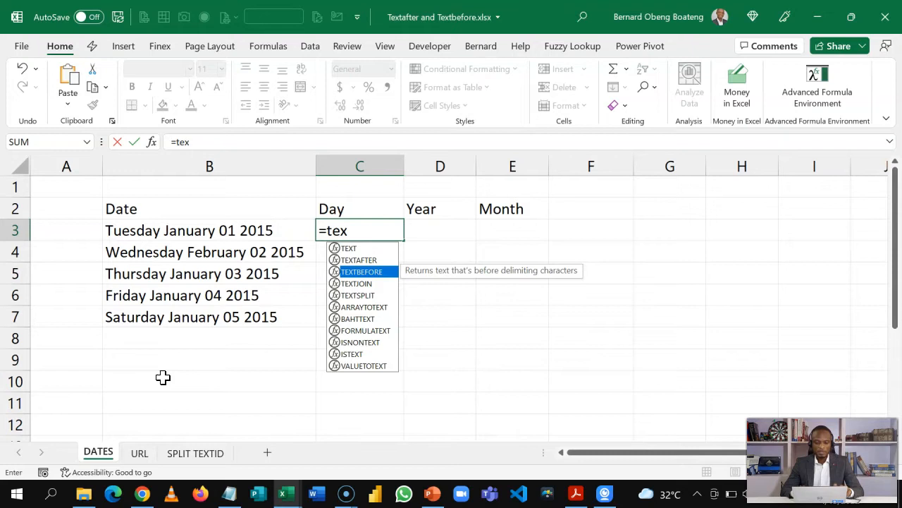
key(Tab)
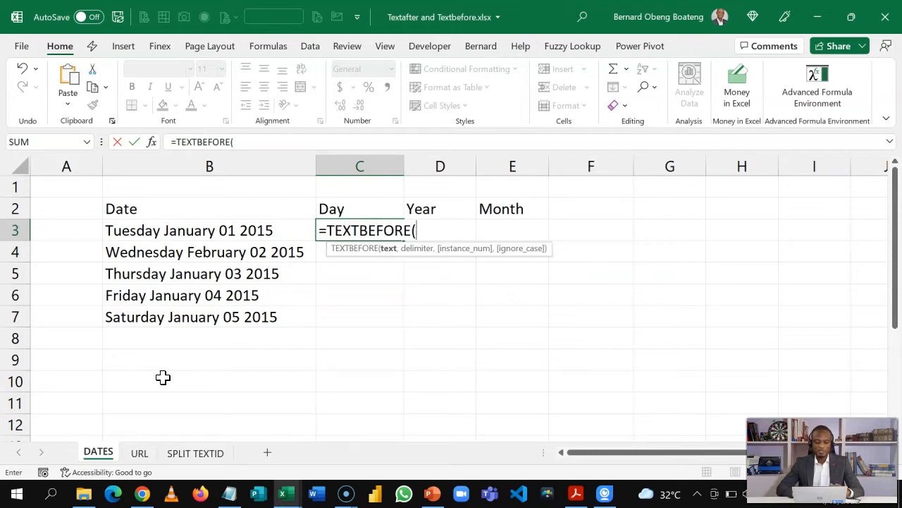
click(227, 230)
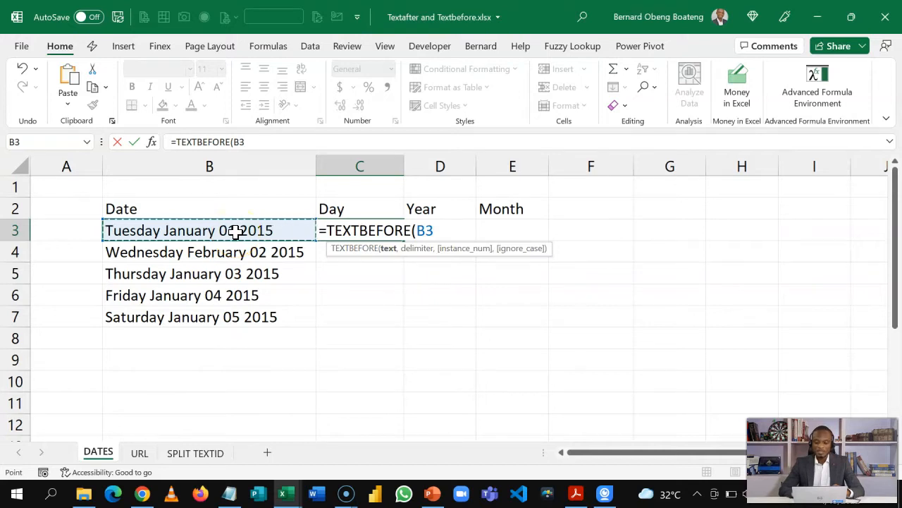
text(,)
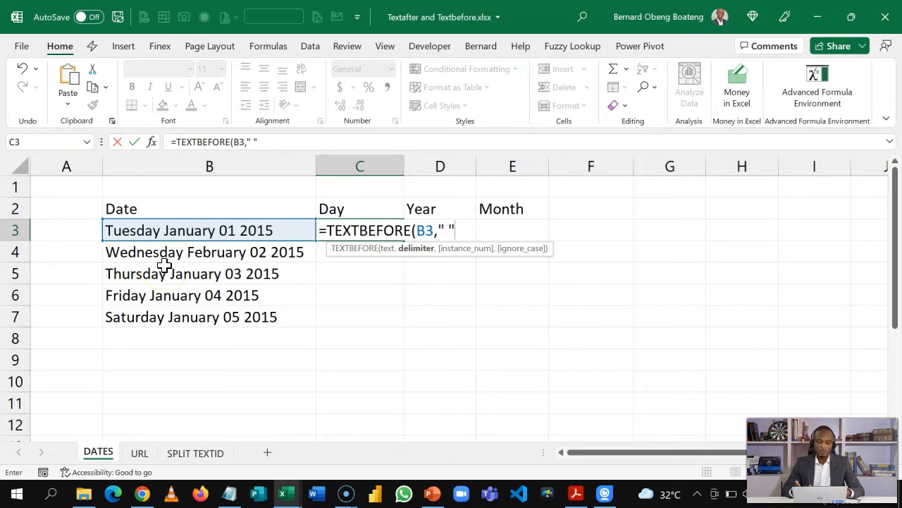
text(,1)
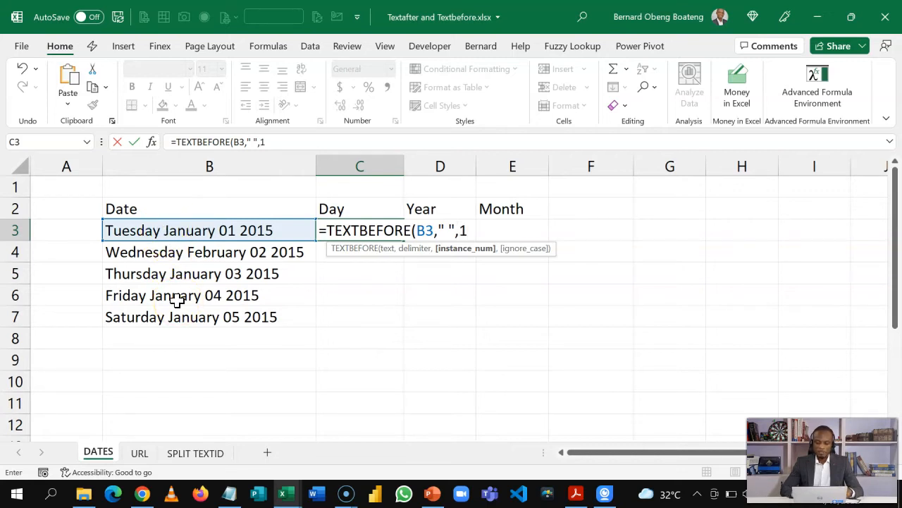
text(,)
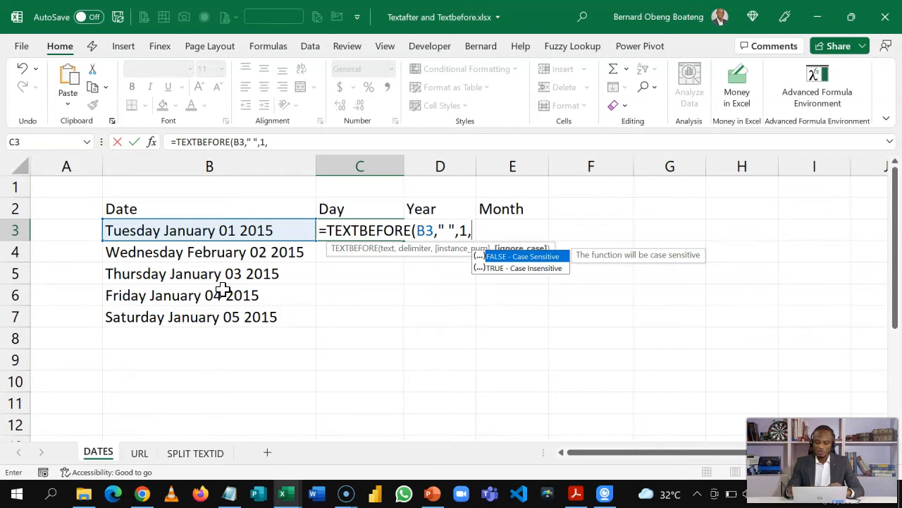
key(BackSpace)
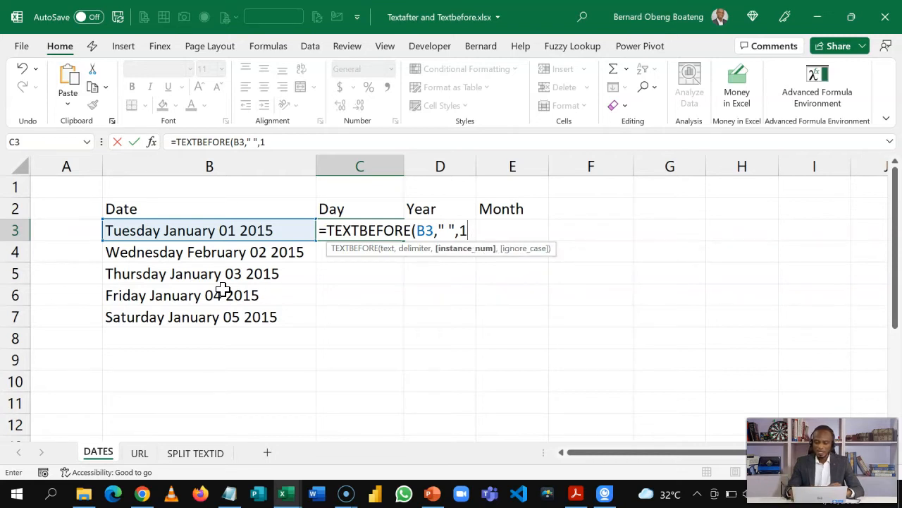
text())
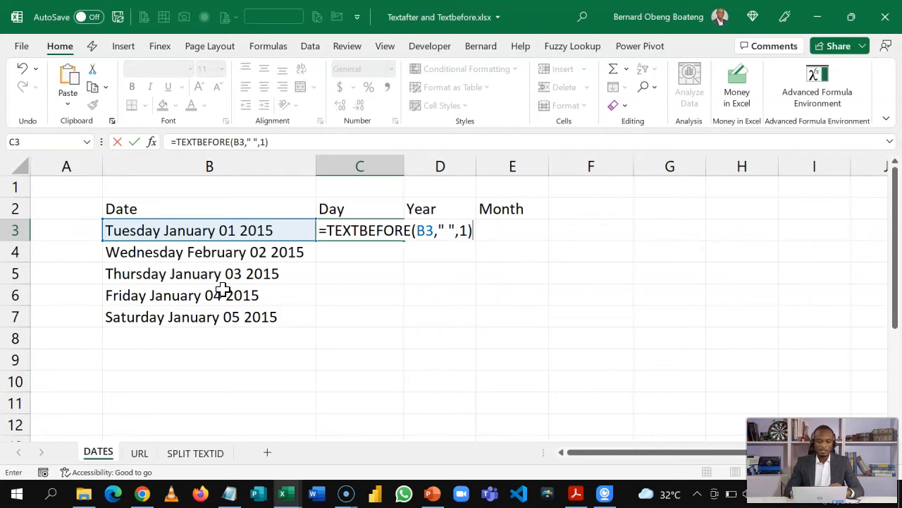
key(Return)
Copy the weekday formula from C3 down to C7
click(393, 230)
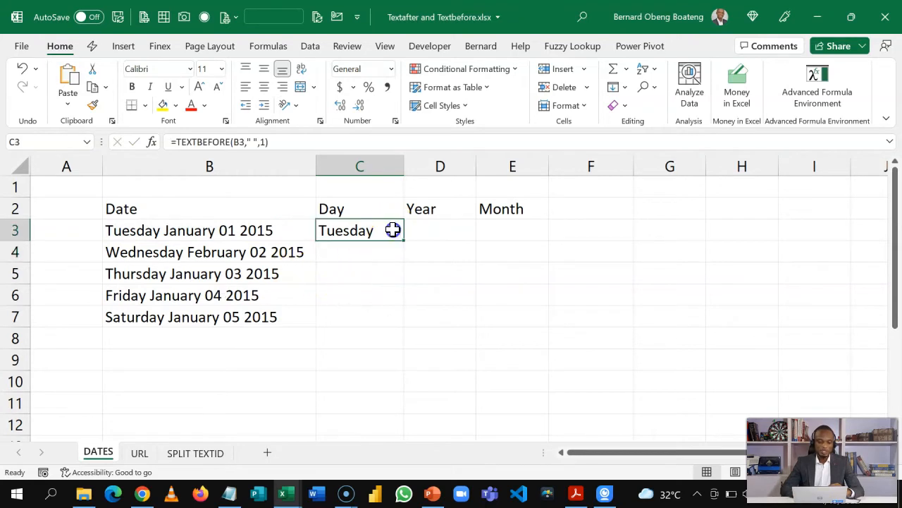
double_click(403, 239)
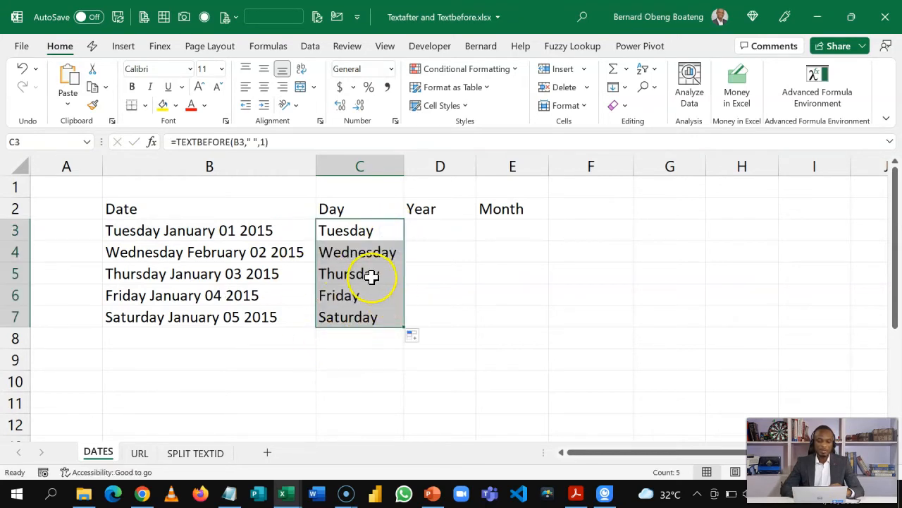
click(444, 230)
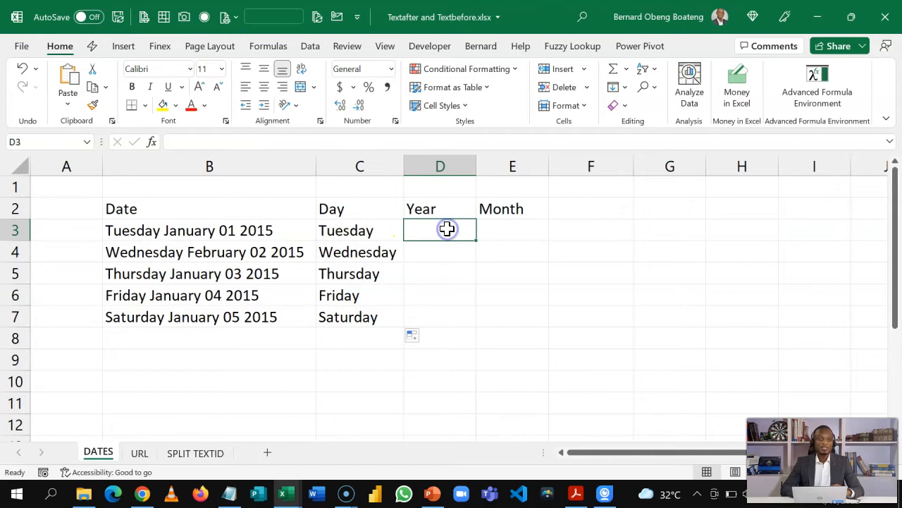
Enter =TEXTAFTER(B3," ",3) in D3 to get 2015 and fill it down the Year column
text(=tex)
key(Down)
key(Down)
key(Up)
key(Tab)
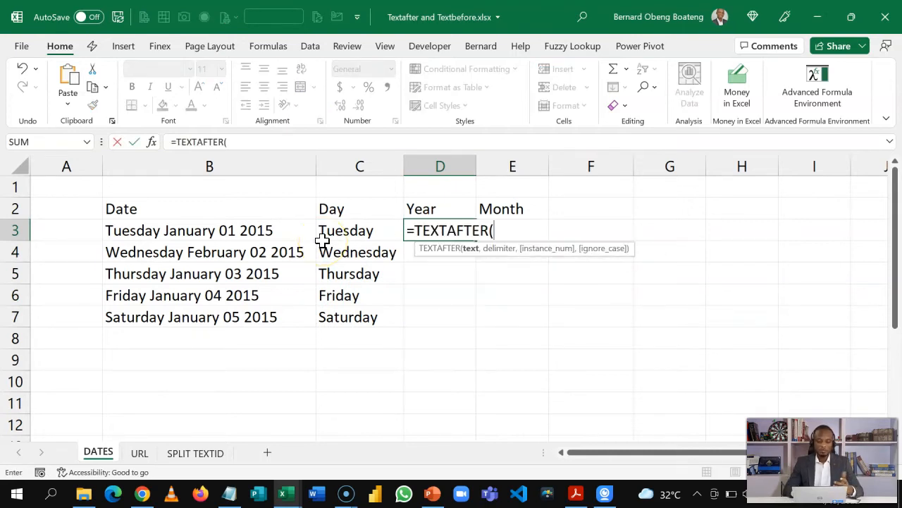
click(236, 229)
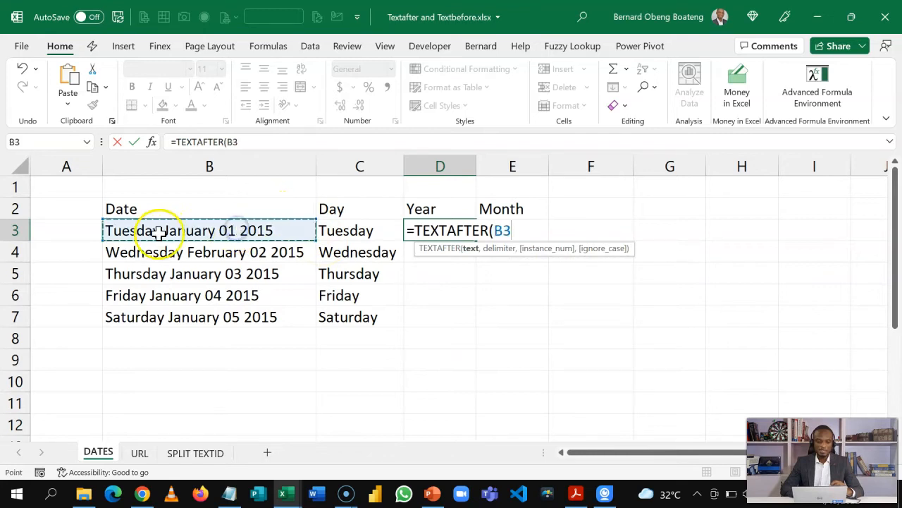
text(,)
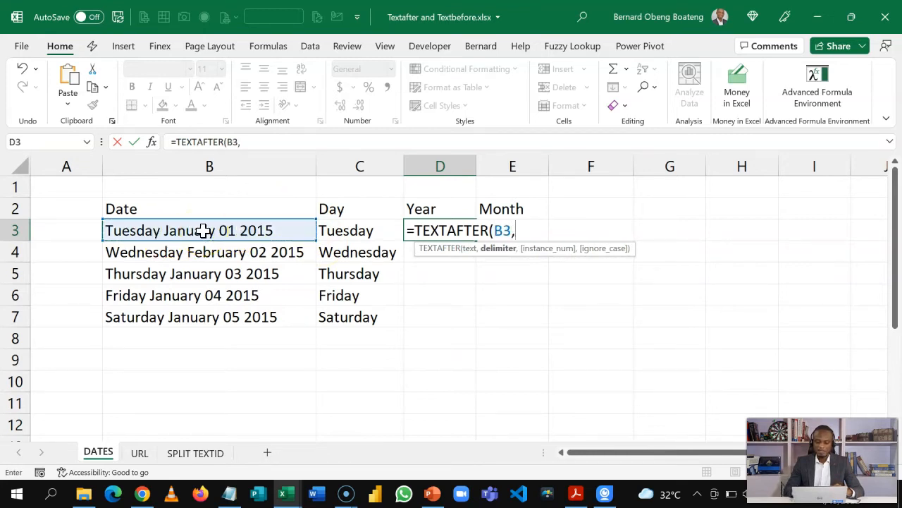
text(" ",3)
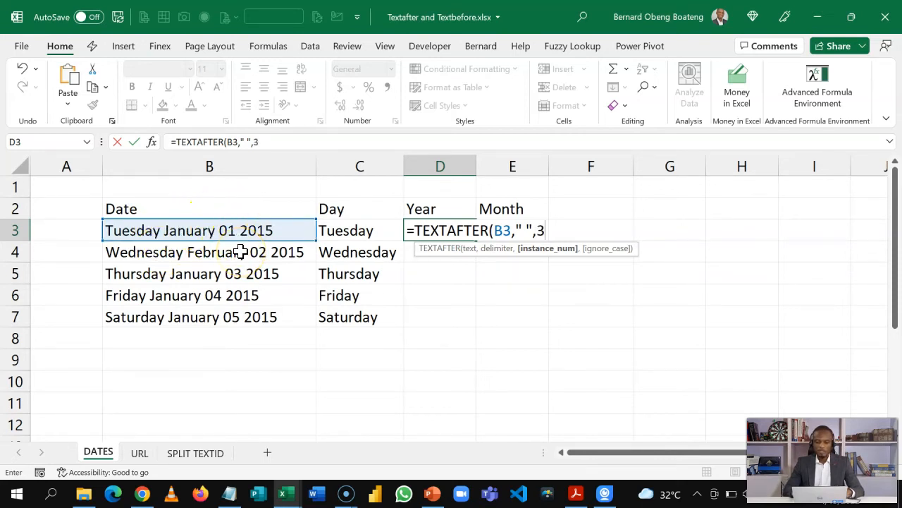
text())
key(Return)
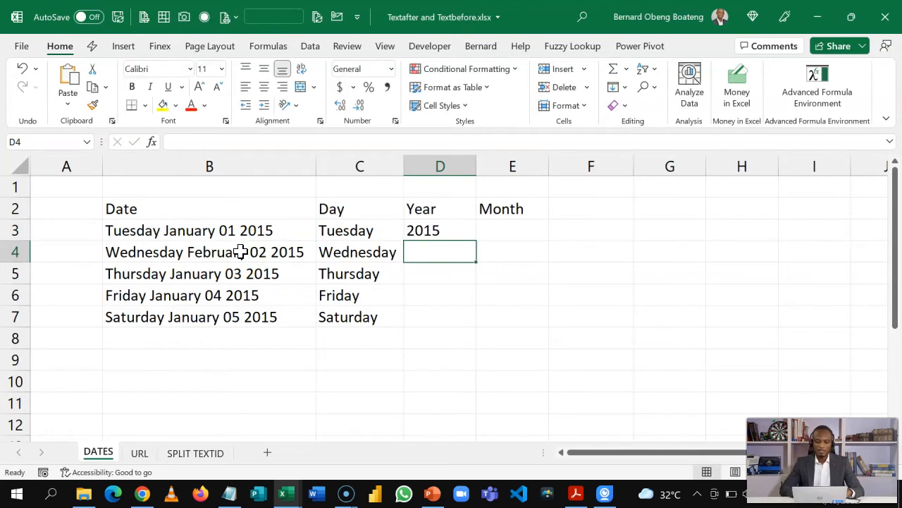
click(452, 224)
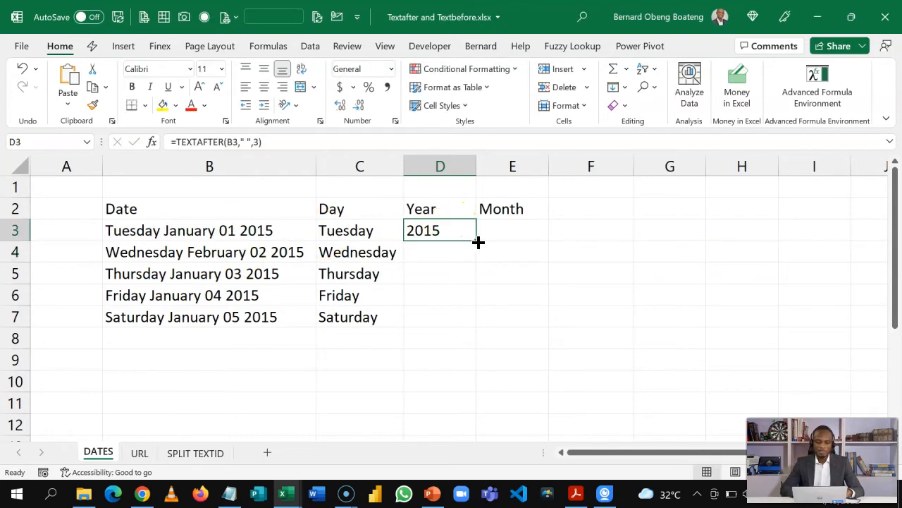
double_click(476, 241)
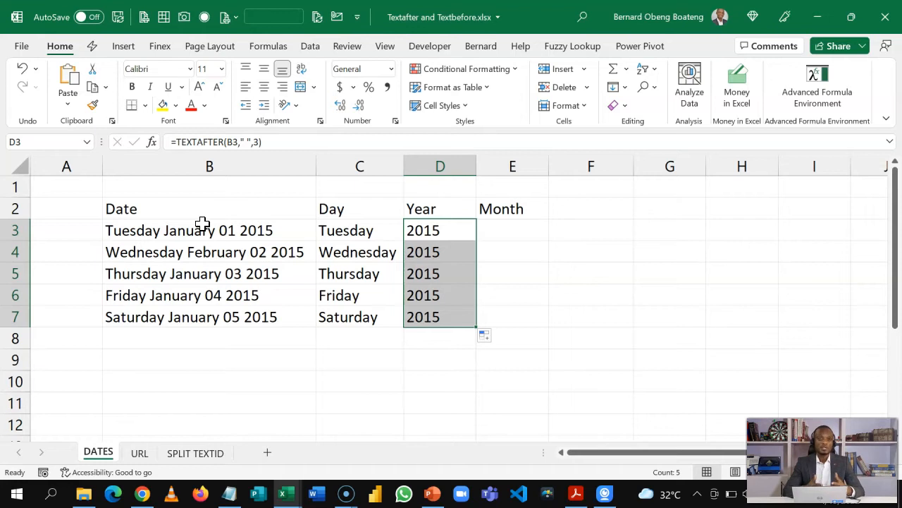
Enter =TEXTBEFORE(B3," ",2) in E3 to isolate the weekday and month
click(490, 226)
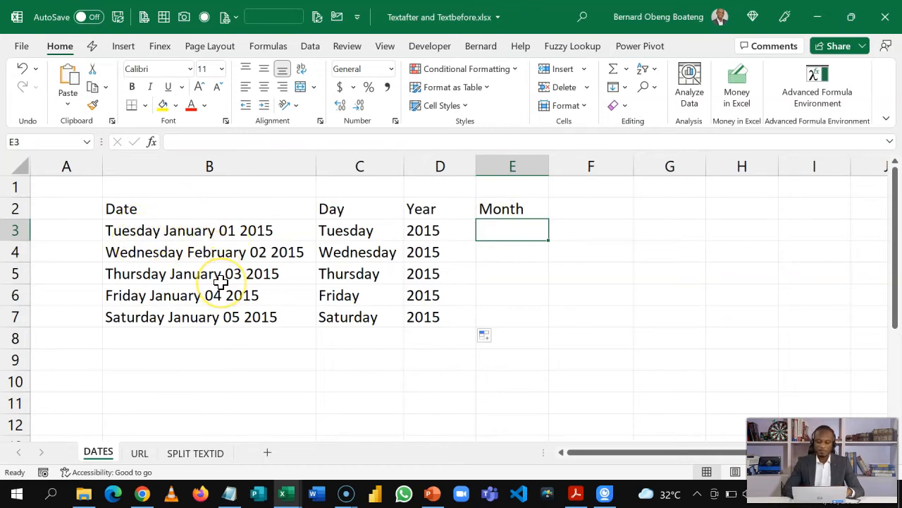
text(=tex)
key(Down)
key(Down)
key(Tab)
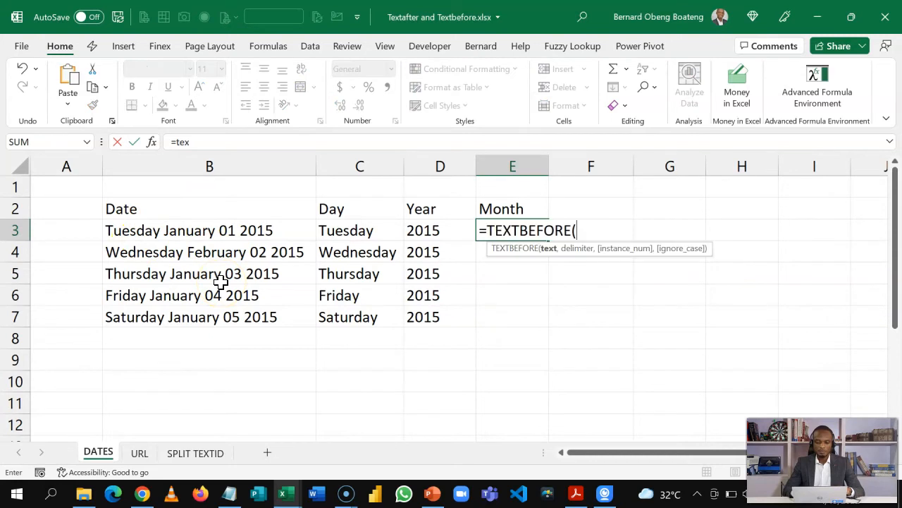
click(210, 225)
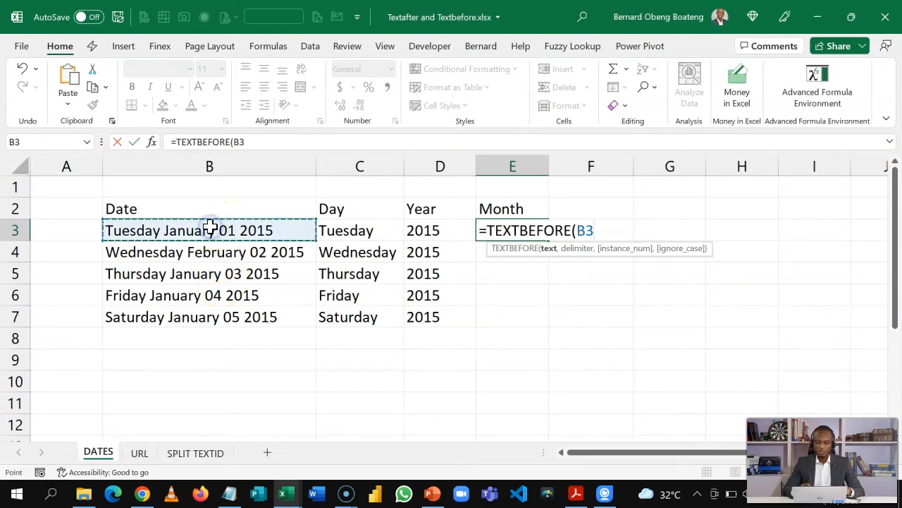
text(,)
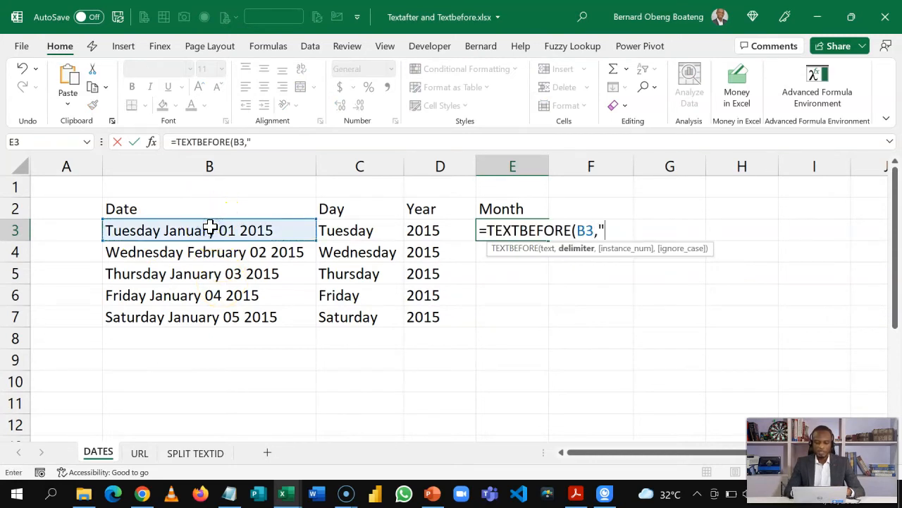
text(" ",)
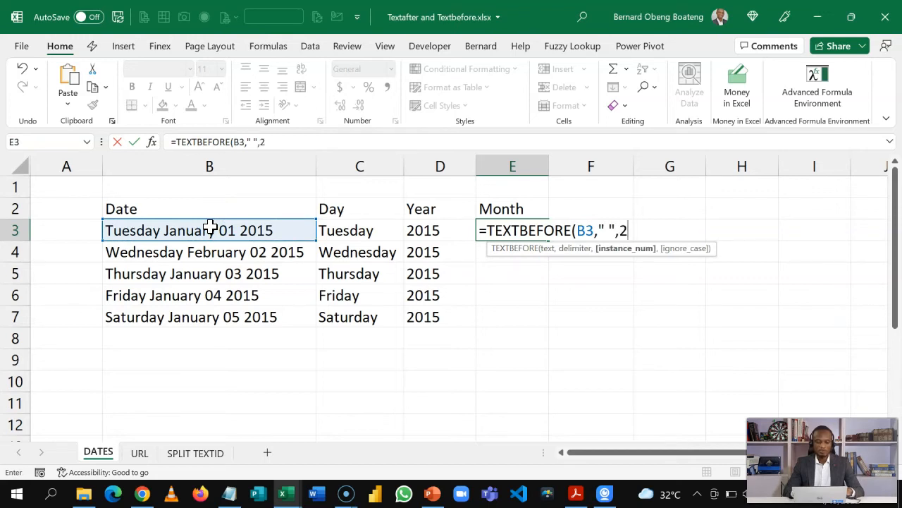
text(2))
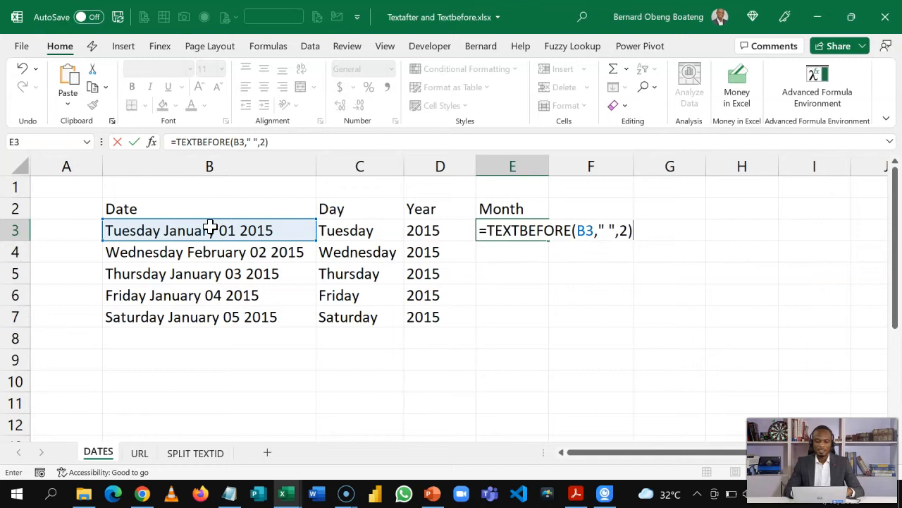
key(Return)
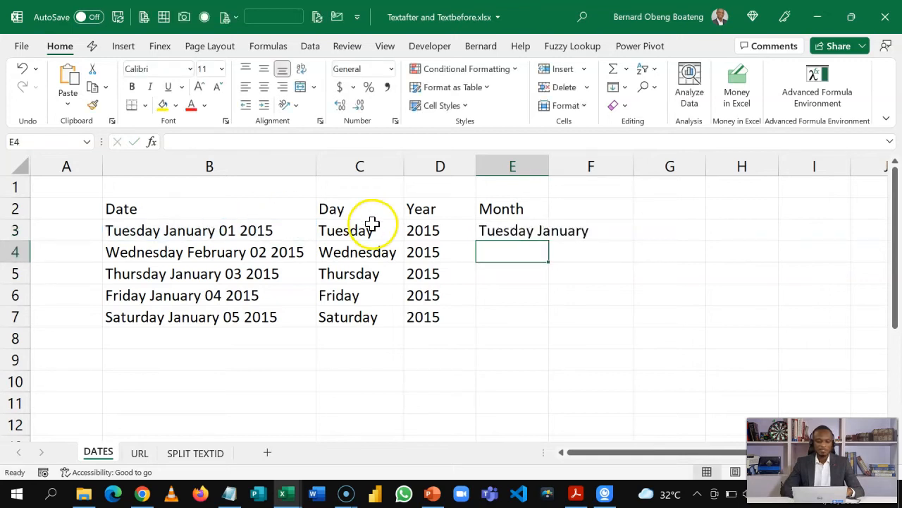
Wrap E3's formula as =TEXTAFTER(TEXTBEFORE(B3," ",2)," ") to return only the month
click(501, 231)
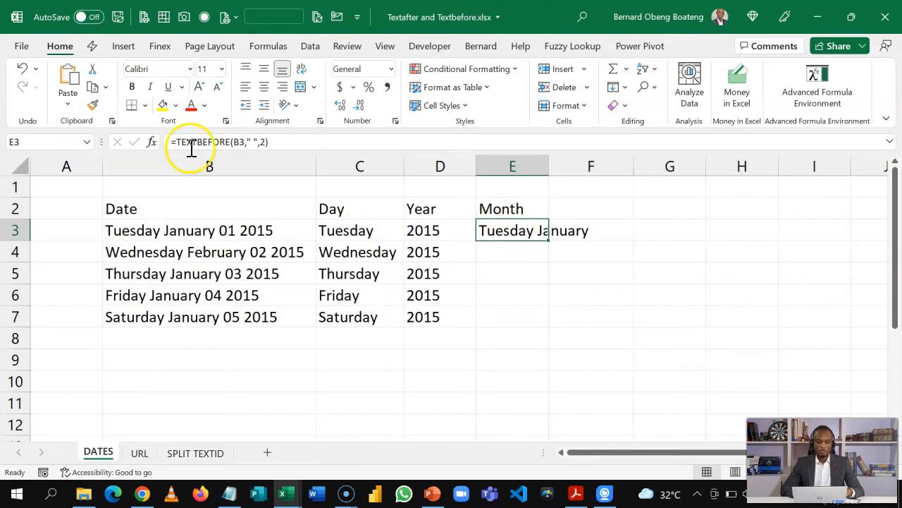
double_click(480, 227)
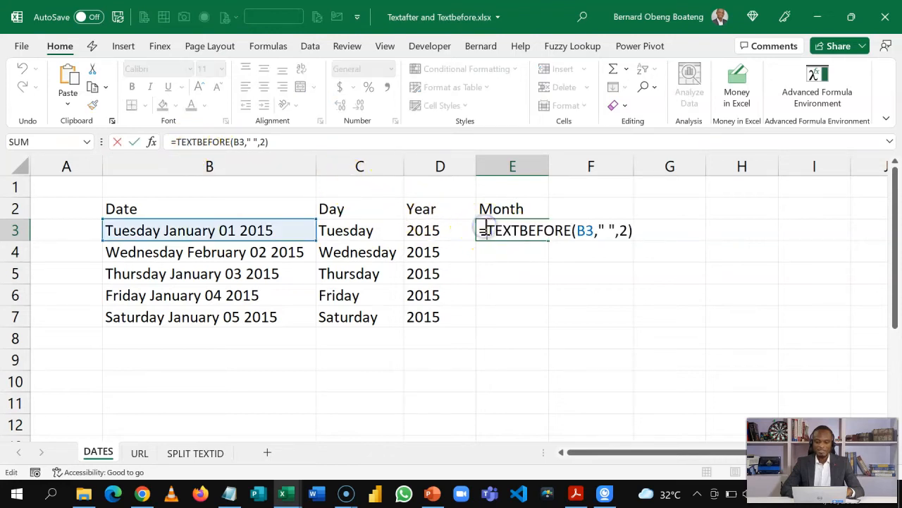
text(tex)
key(Down)
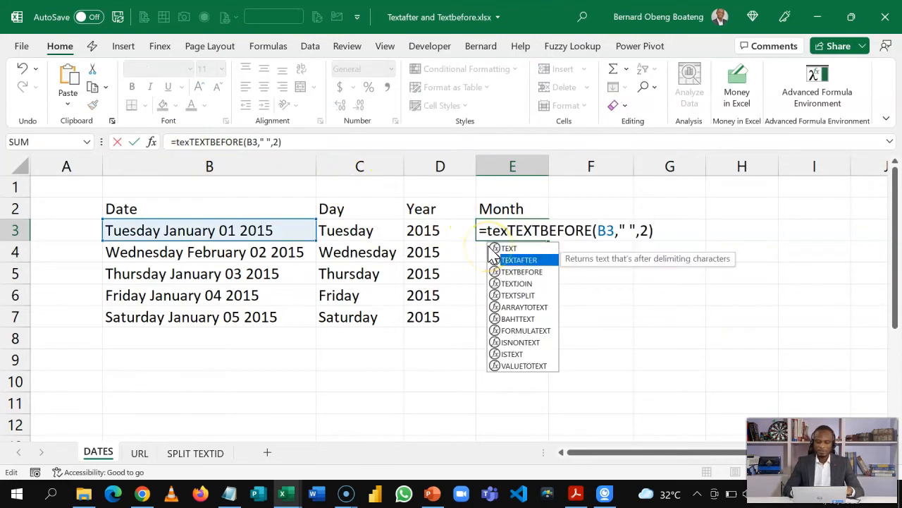
key(Tab)
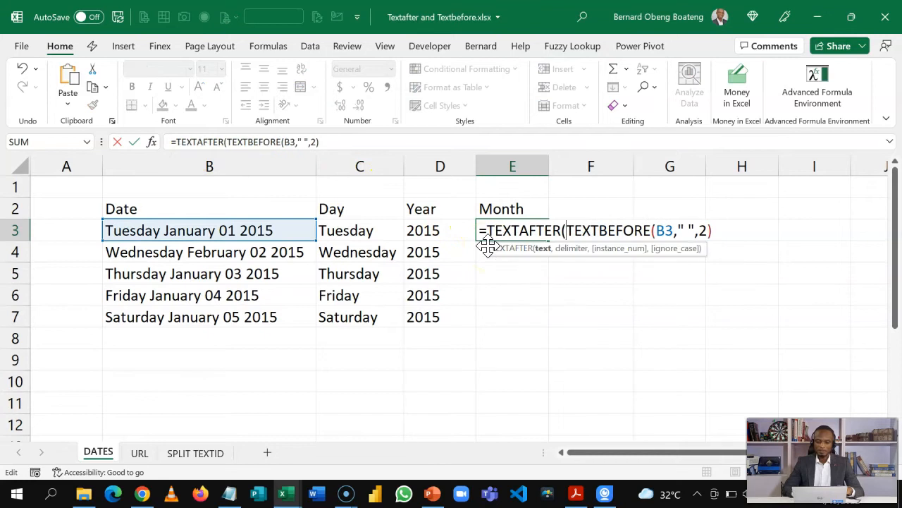
click(547, 254)
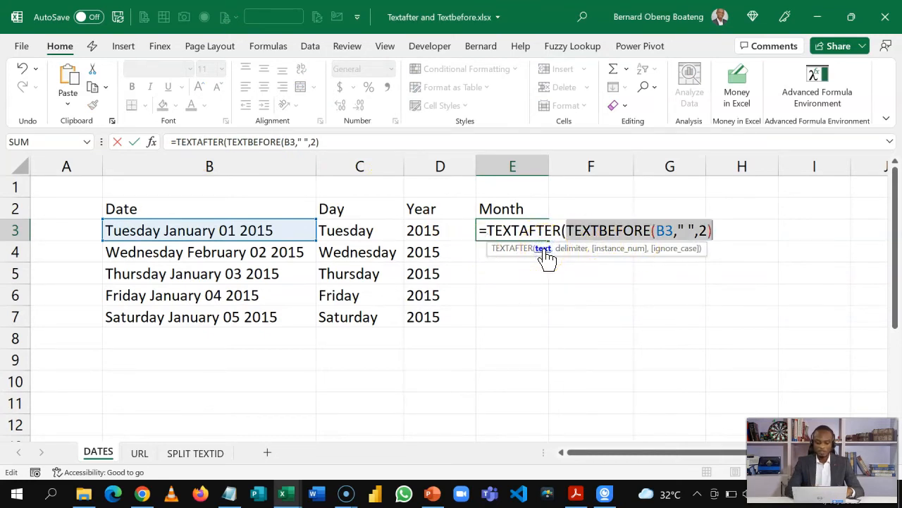
key(F9)
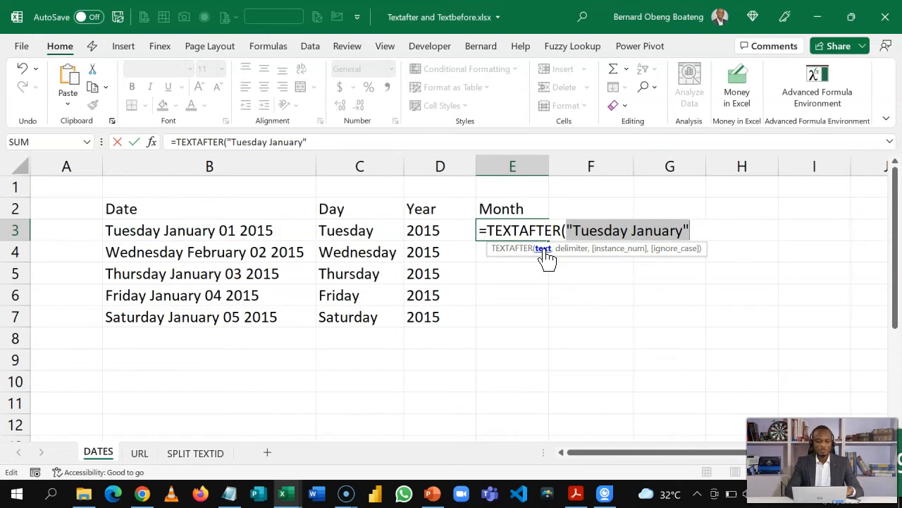
key(ctrl+z)
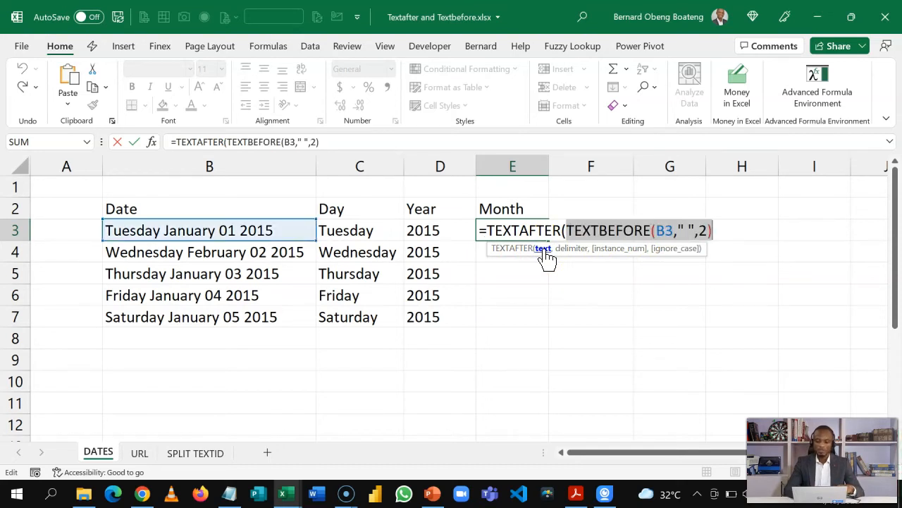
click(730, 231)
text(," "))
key(Return)
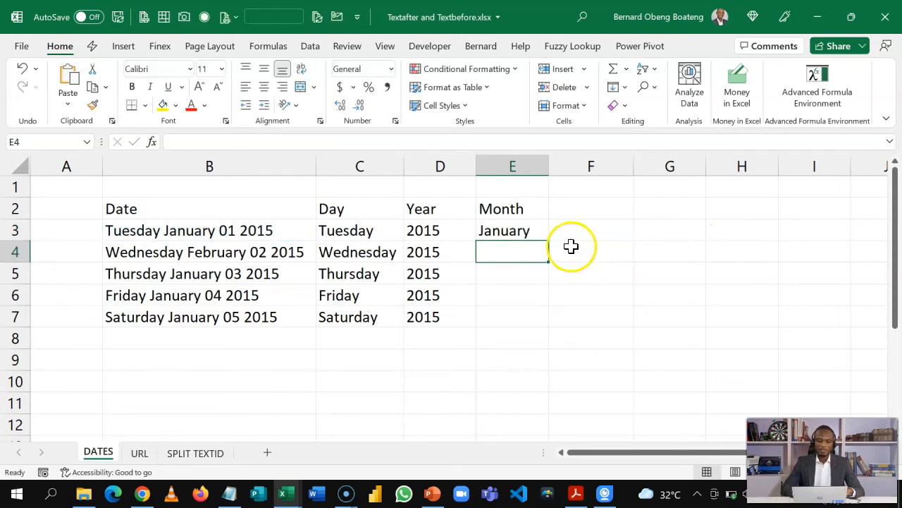
Fill the month formula down to E7 and go to the SPLIT TEXTID sheet
click(528, 231)
double_click(548, 242)
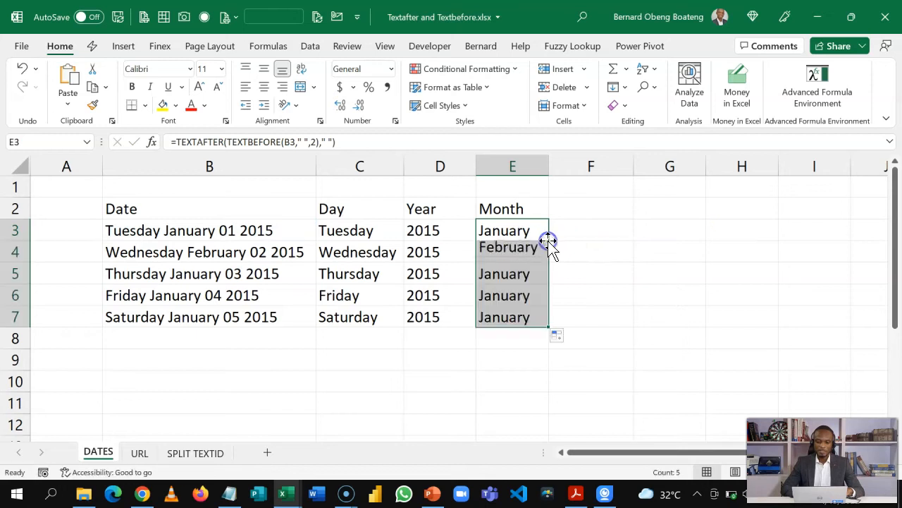
click(198, 452)
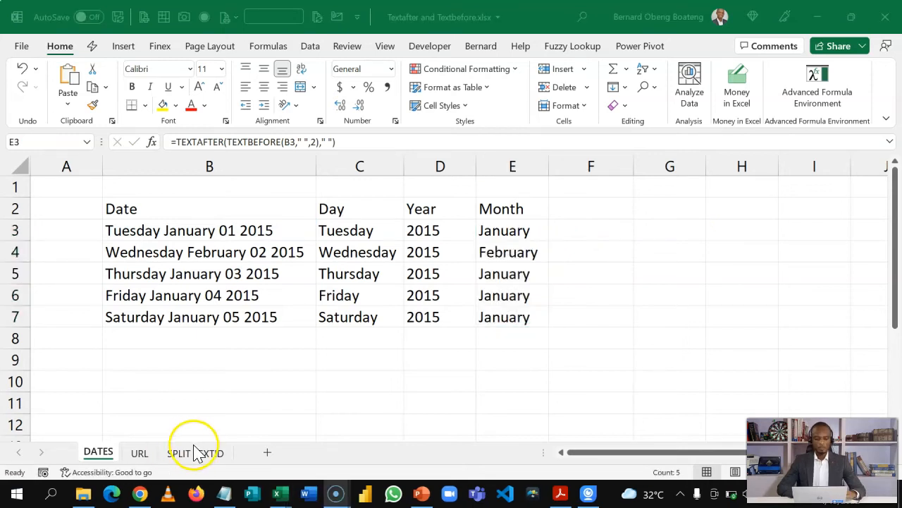
click(201, 340)
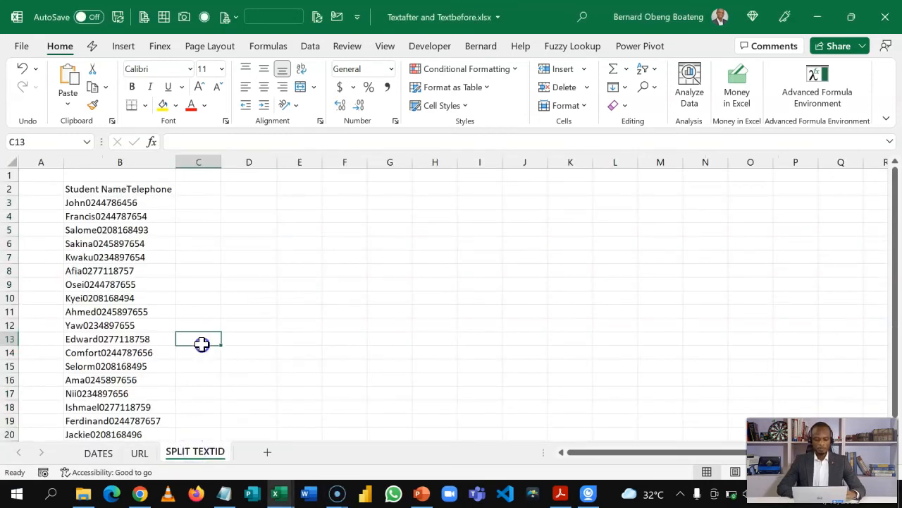
Widen column C beside the name-and-phone entries, zoom in, and select C3
ctrl+scroll(279, 322, up, 3)
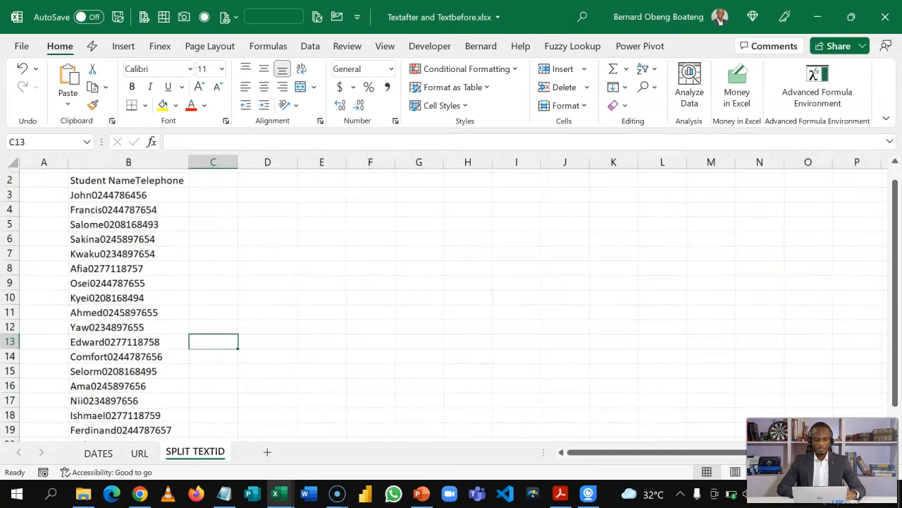
key(Left)
key(Up)
key(Up)
key(Up)
key(Up)
key(Up)
key(Up)
key(Up)
key(Up)
key(Up)
key(Up)
key(Up)
key(Up)
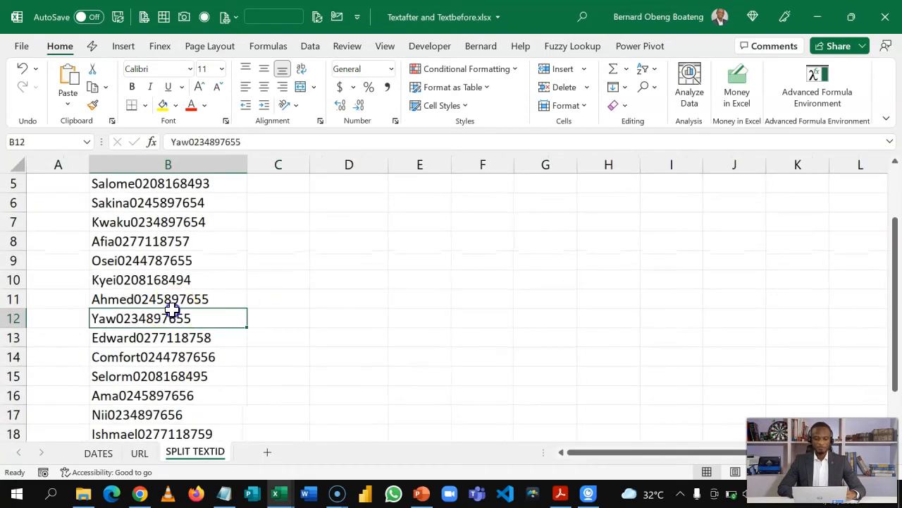
key(Down)
key(Down)
key(Down)
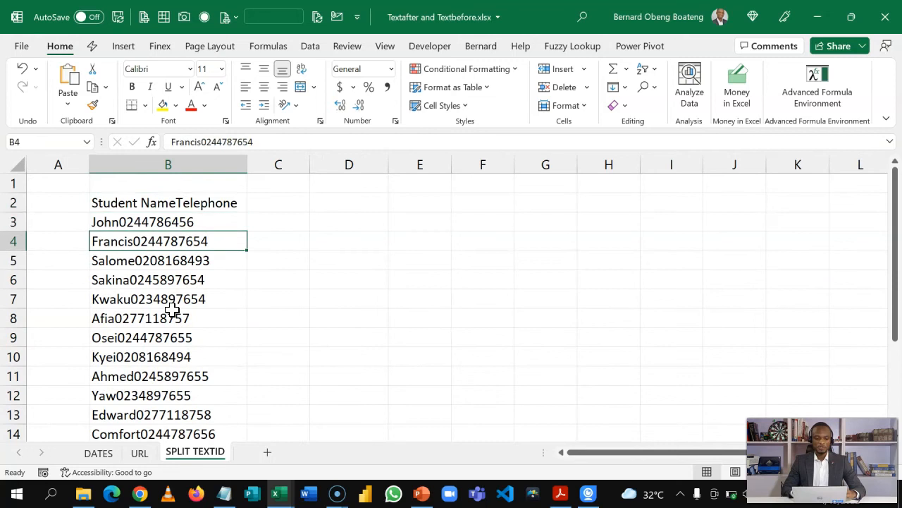
key(Up)
key(Right)
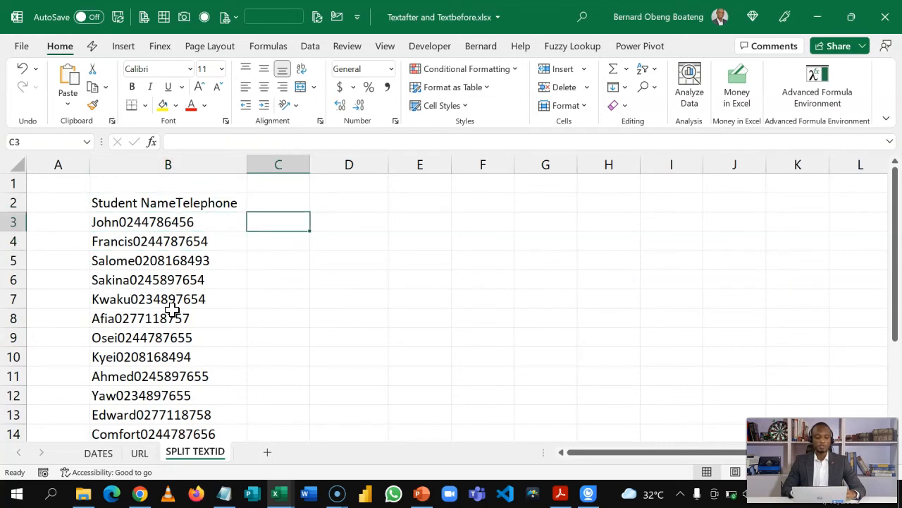
key(Left)
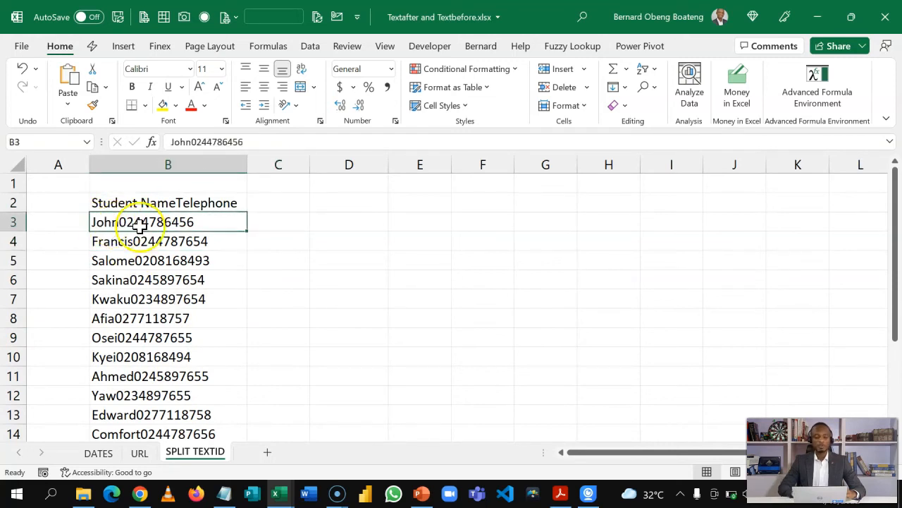
drag(315, 164, 385, 175)
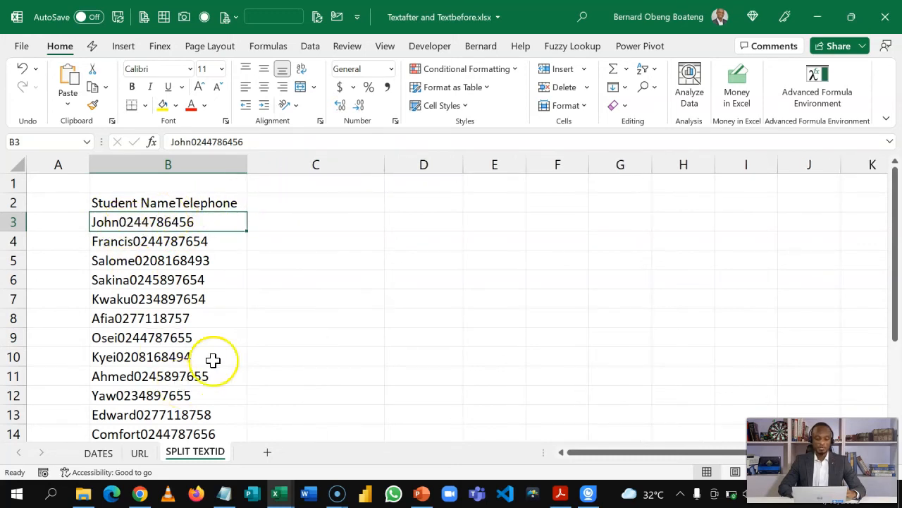
click(857, 472)
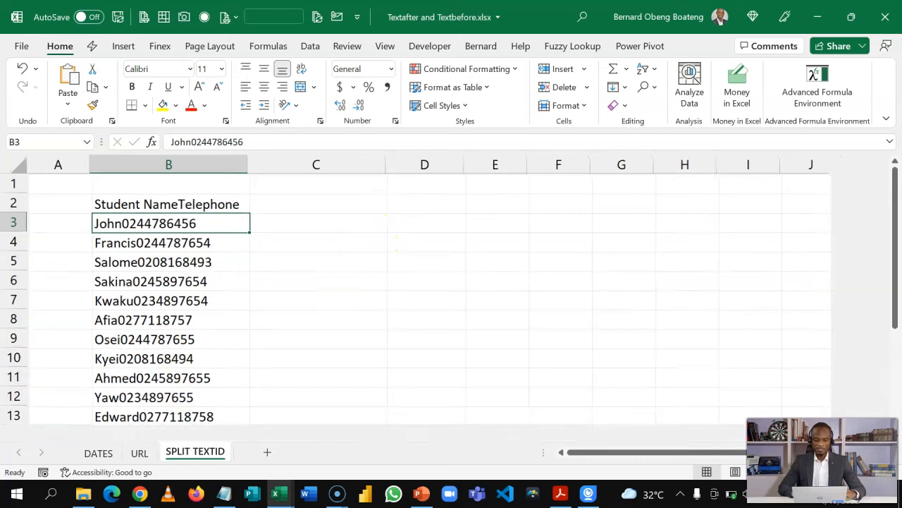
click(412, 212)
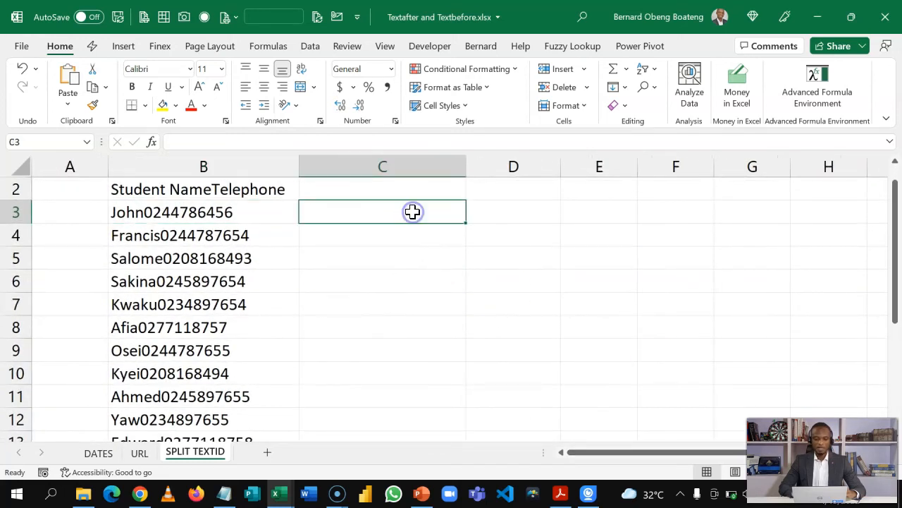
text(=tex)
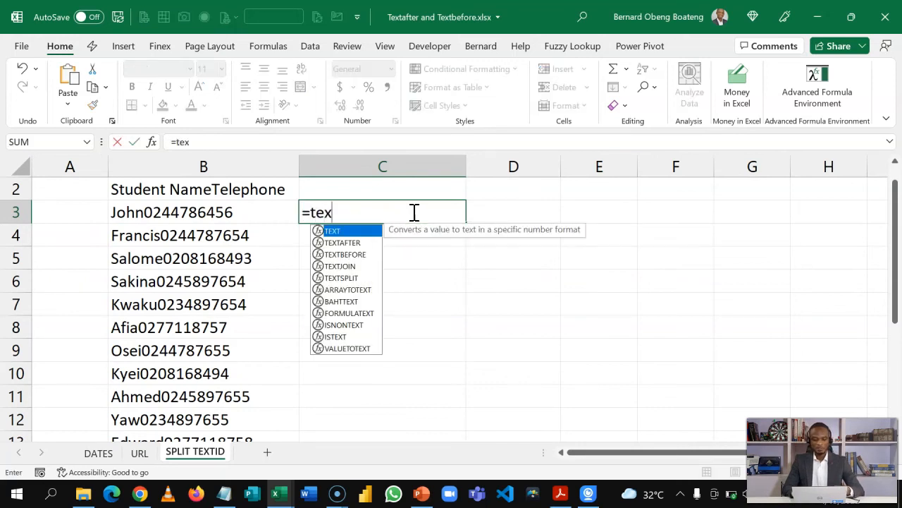
key(Down)
key(Down)
key(Down)
key(Up)
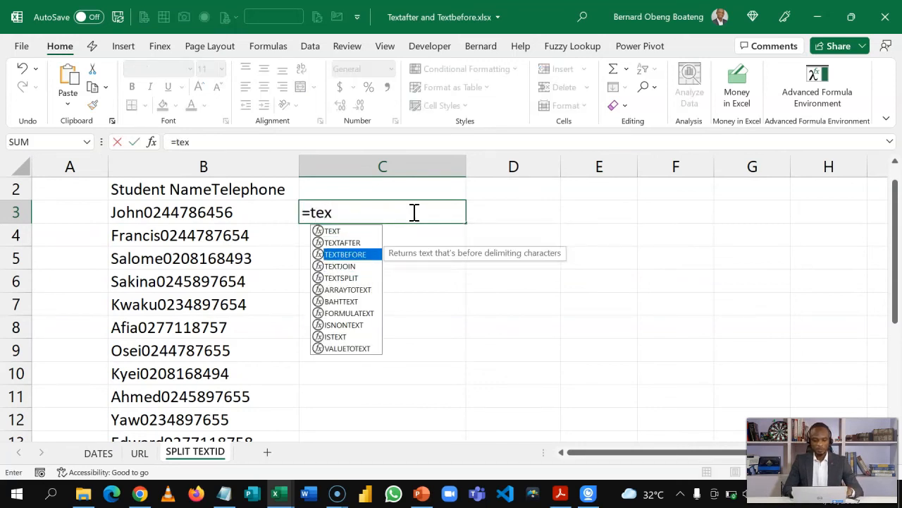
key(Up)
key(Tab)
click(220, 208)
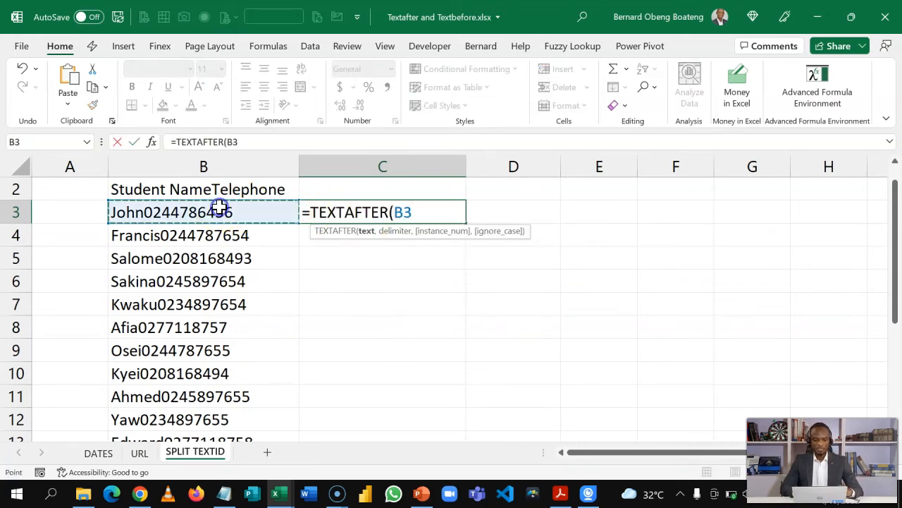
text(,)
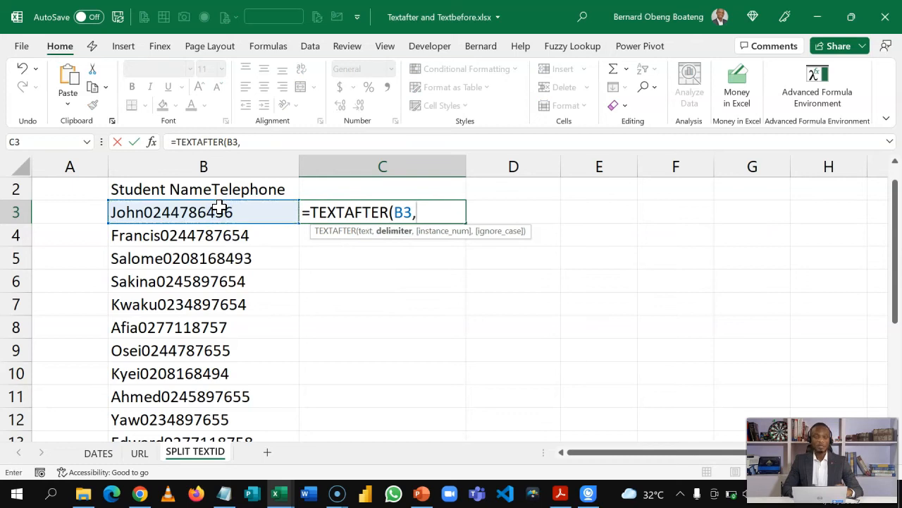
text(0)
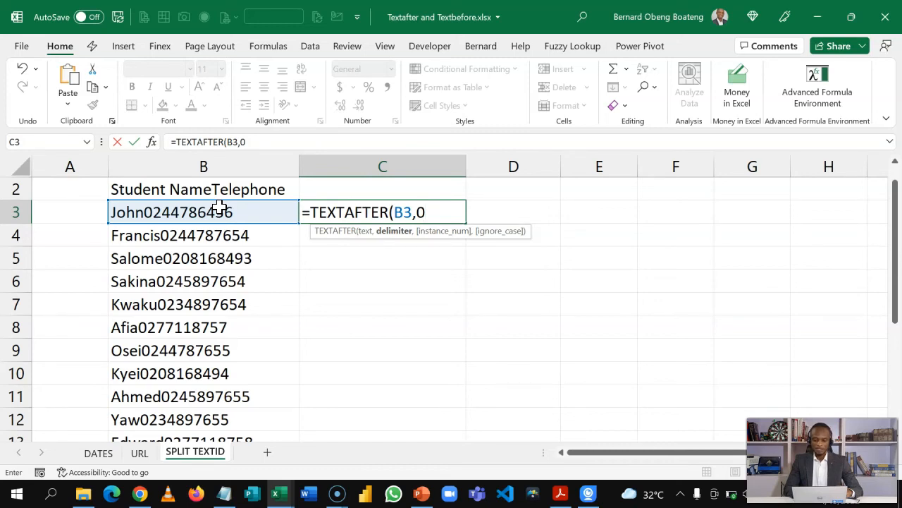
text())
key(Return)
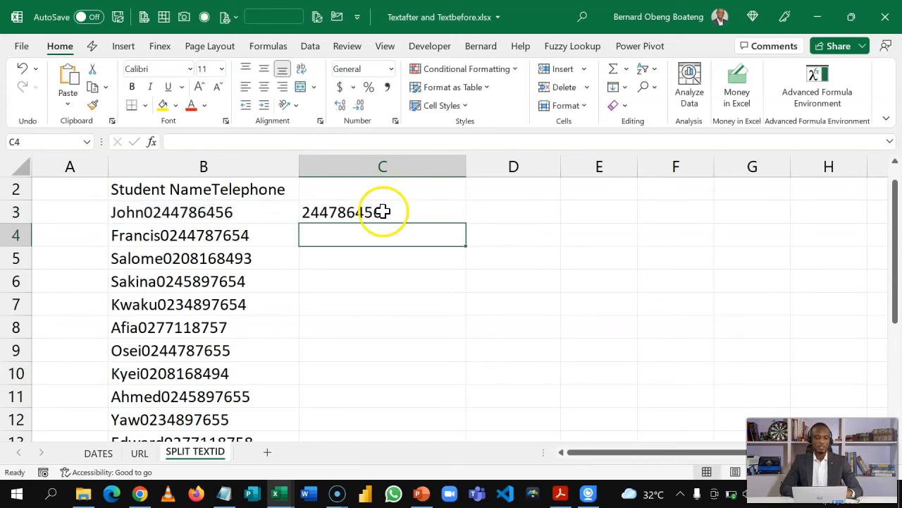
double_click(383, 211)
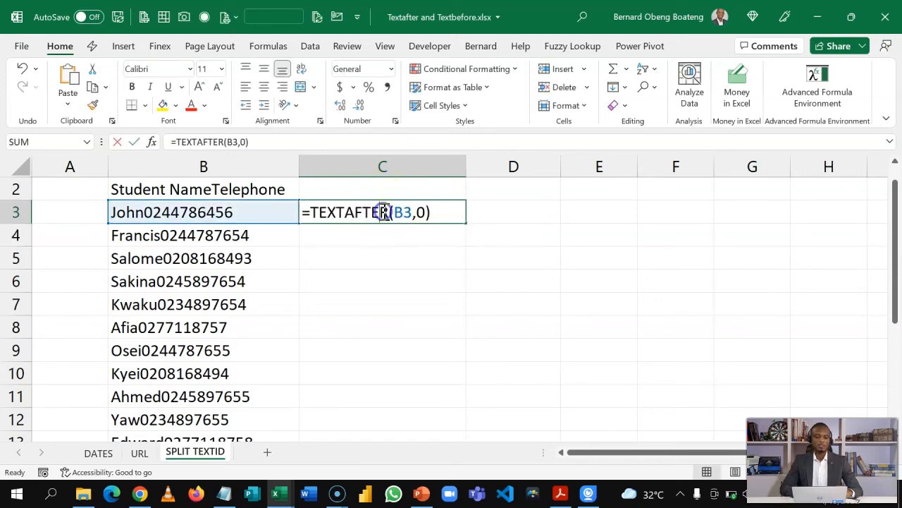
click(312, 212)
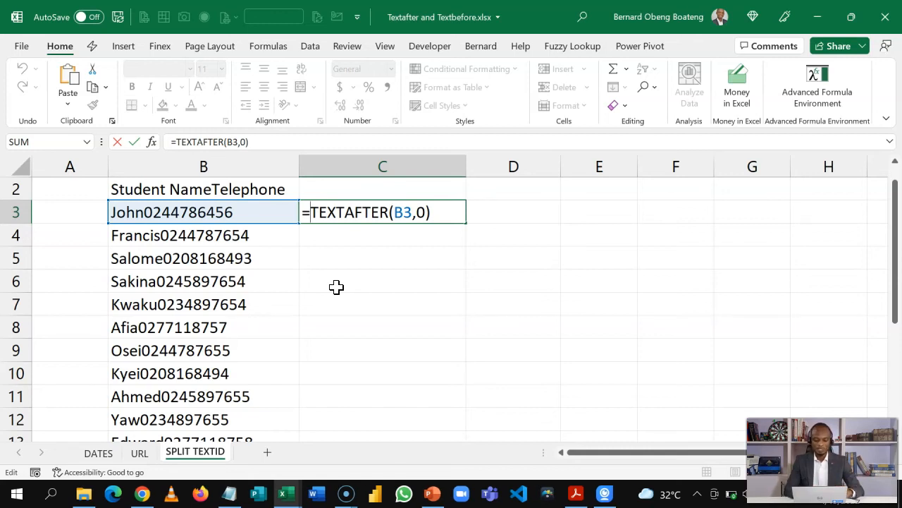
Change C3 to =CONCATENATE(0,TEXTAFTER(B3,0)) and fill it down for all phone numbers
text(con)
key(Down)
key(Down)
key(Down)
key(Down)
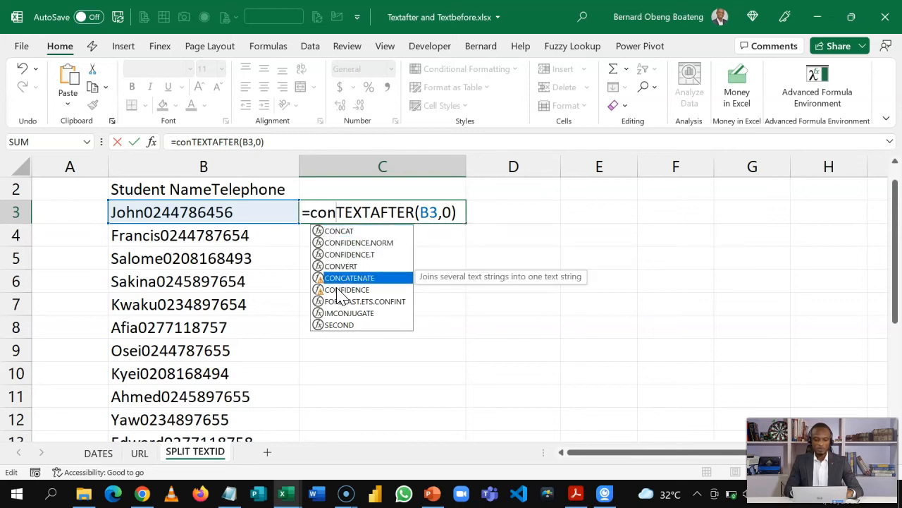
key(Tab)
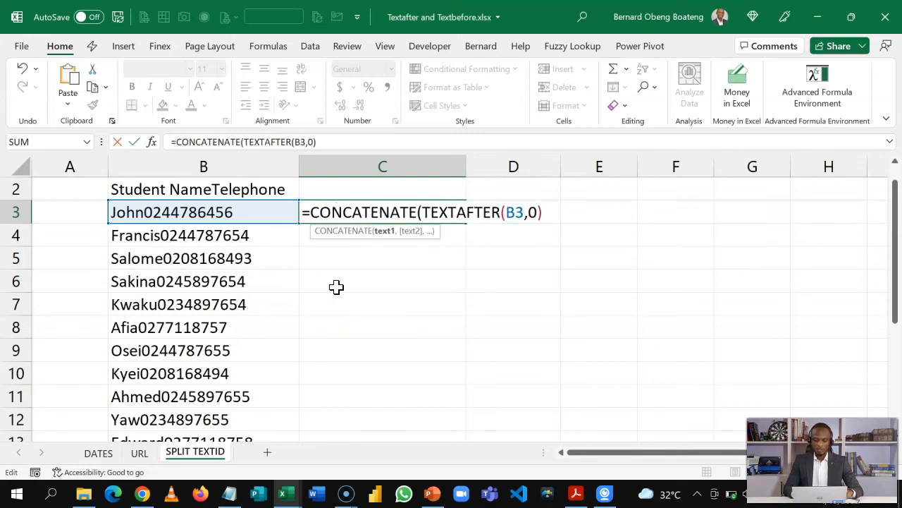
text(0,)
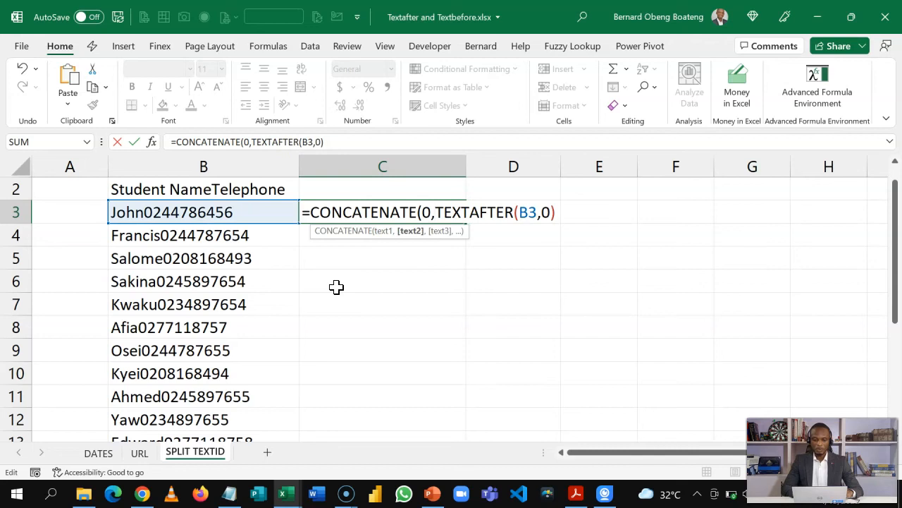
click(561, 212)
text())
key(Return)
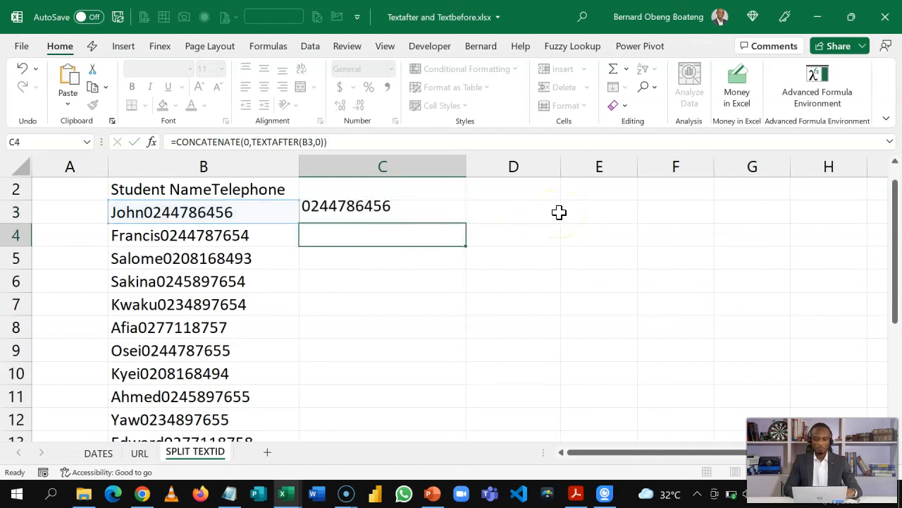
click(419, 212)
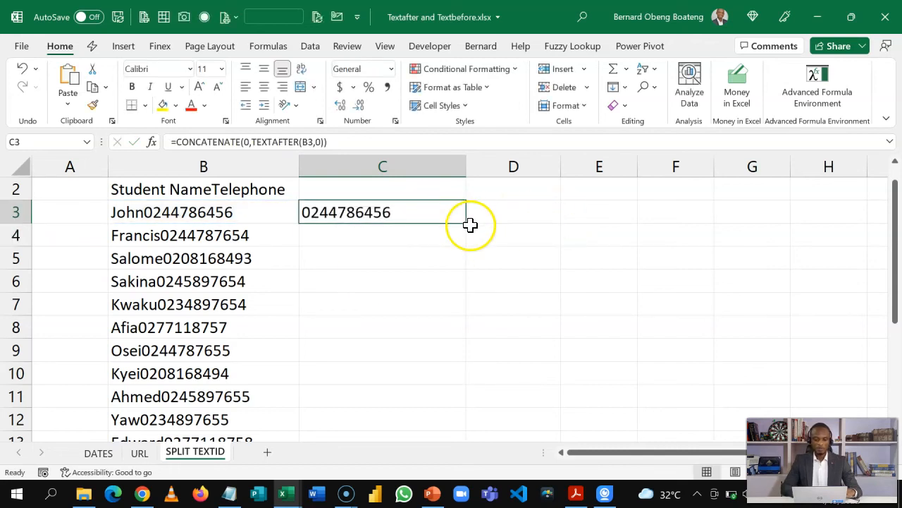
double_click(466, 224)
click(351, 287)
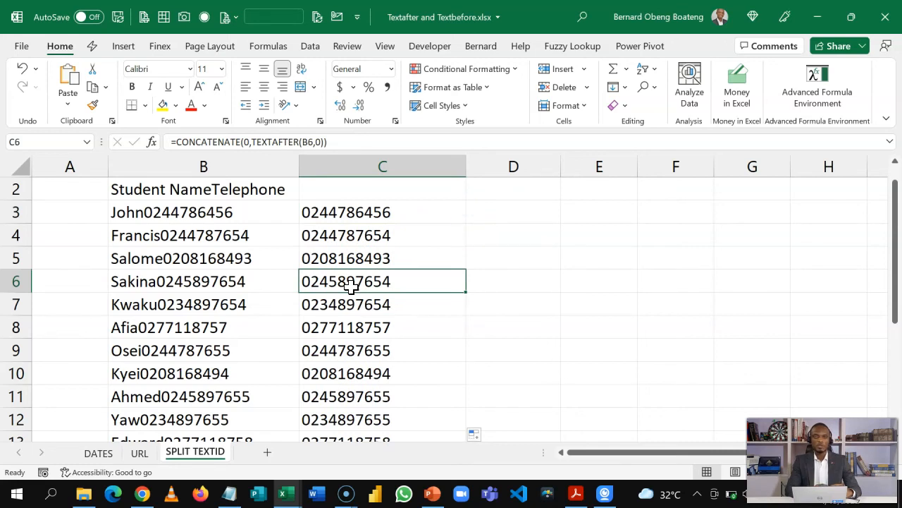